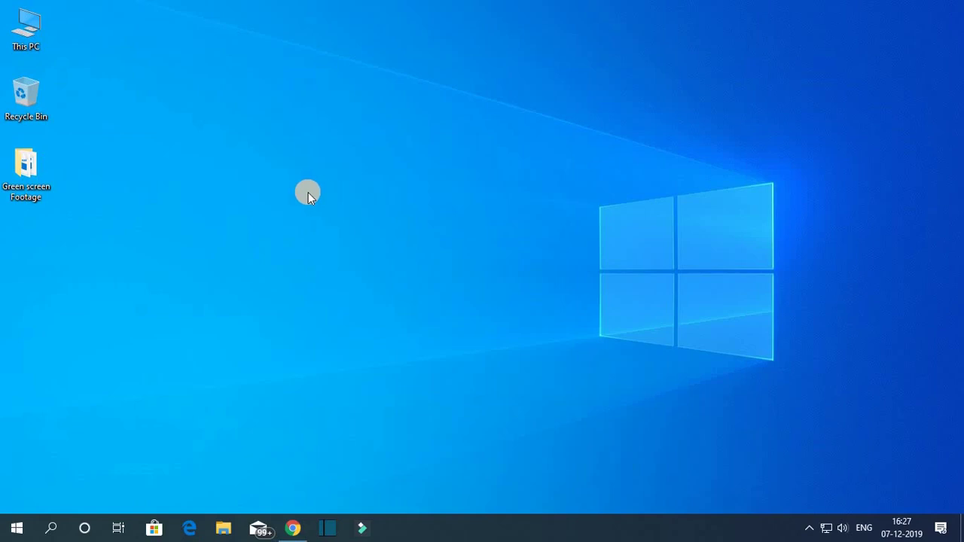
Step: Switch to Chrome, open the official audacityteam.org site from the search results and look over its home page
{"action": "left_click", "coordinate": [293, 528]}
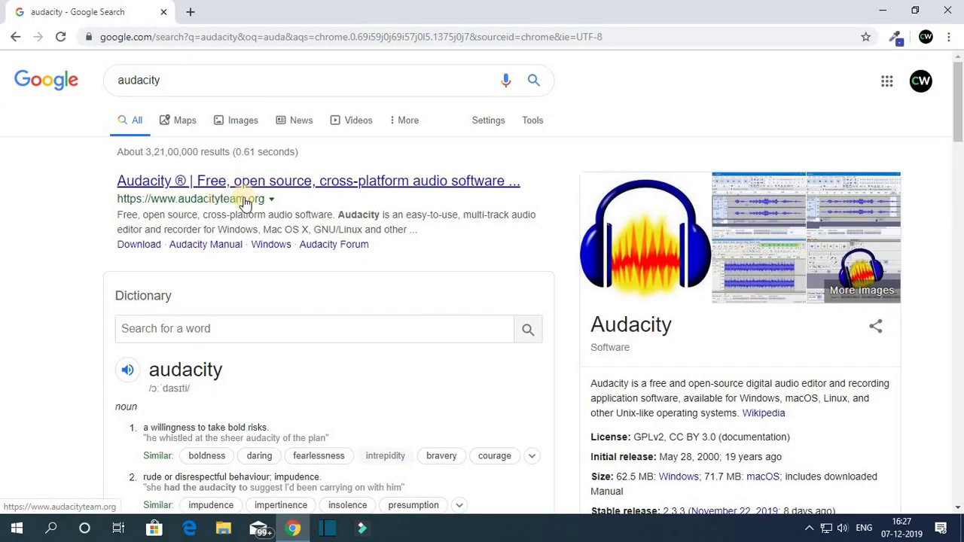
{"action": "left_click", "coordinate": [282, 184]}
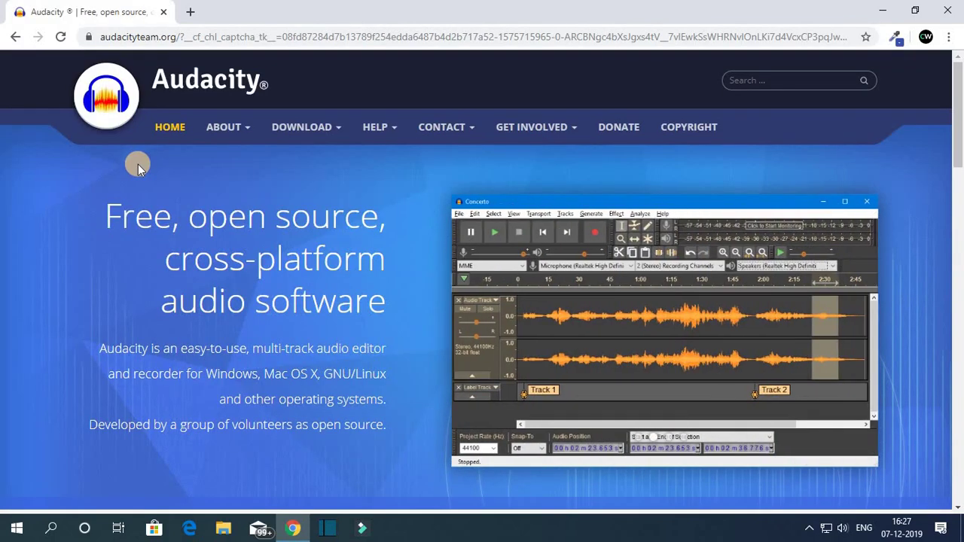
{"action": "scroll", "coordinate": [677, 252], "scroll_direction": "down", "scroll_amount": 4}
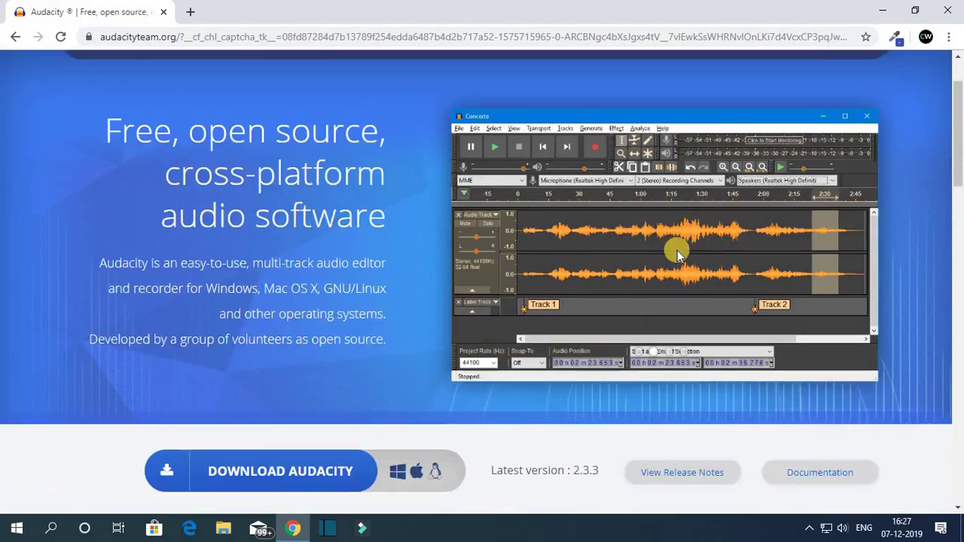
{"action": "scroll", "coordinate": [677, 252], "scroll_direction": "down", "scroll_amount": 3}
{"action": "scroll", "coordinate": [677, 252], "scroll_direction": "up", "scroll_amount": 7}
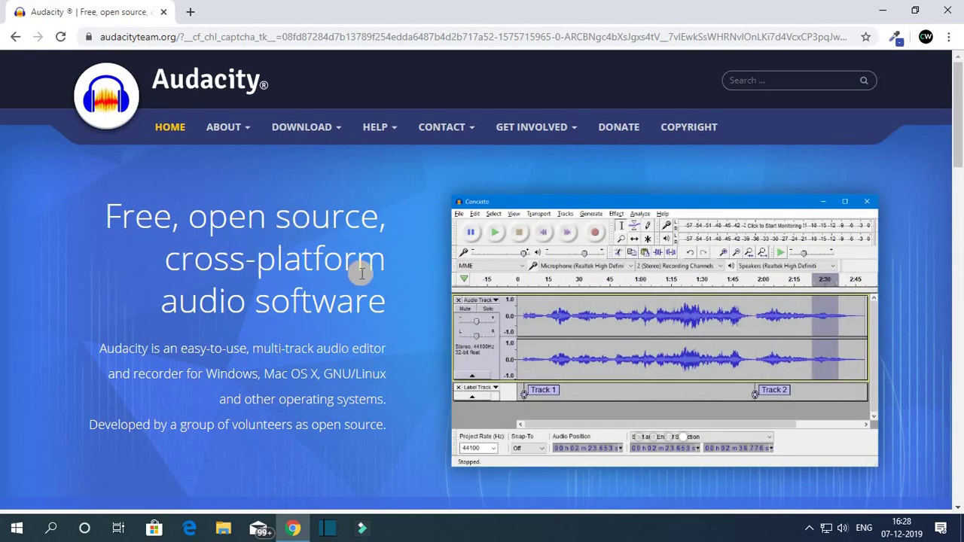
Step: Go to the Audacity download page and choose the Audacity for Windows version
{"action": "scroll", "coordinate": [362, 273], "scroll_direction": "down", "scroll_amount": 3}
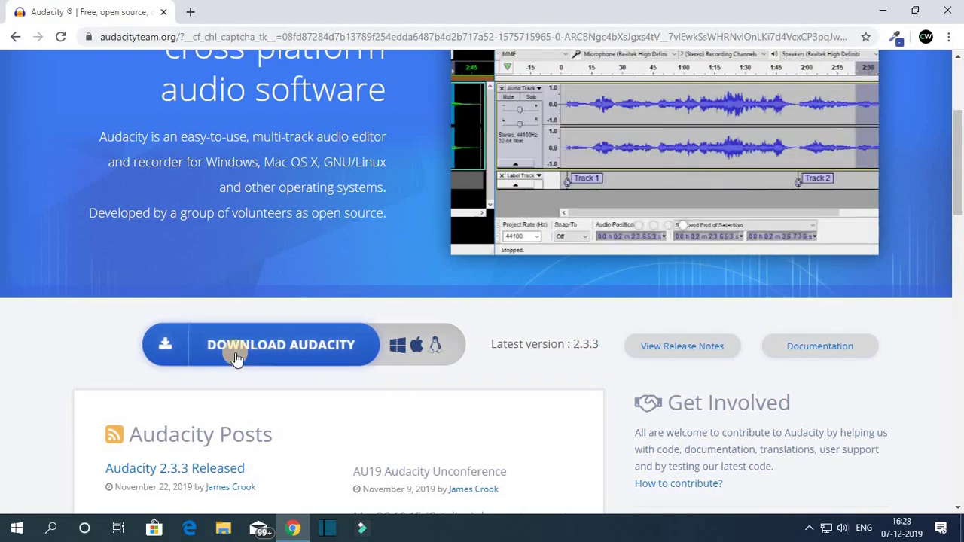
{"action": "left_click", "coordinate": [325, 352]}
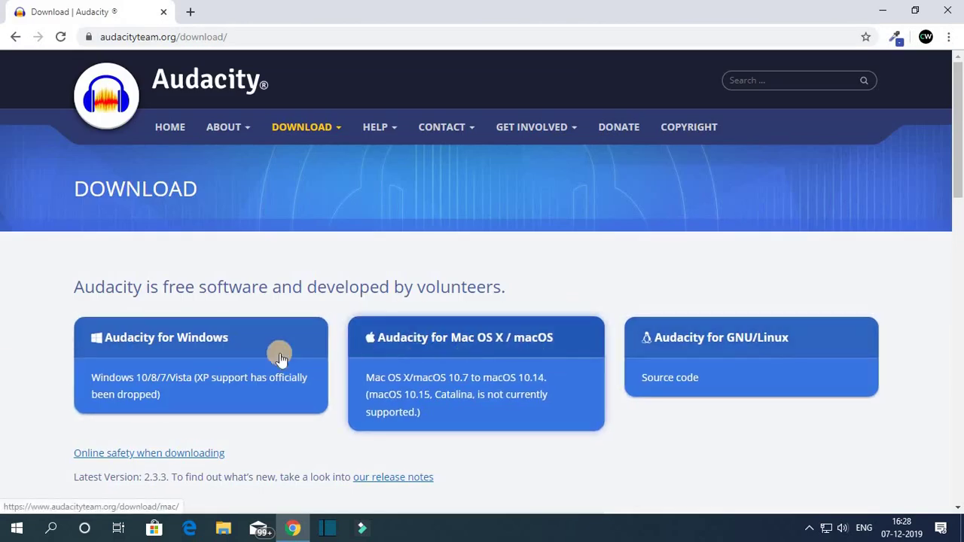
{"action": "left_click", "coordinate": [217, 345]}
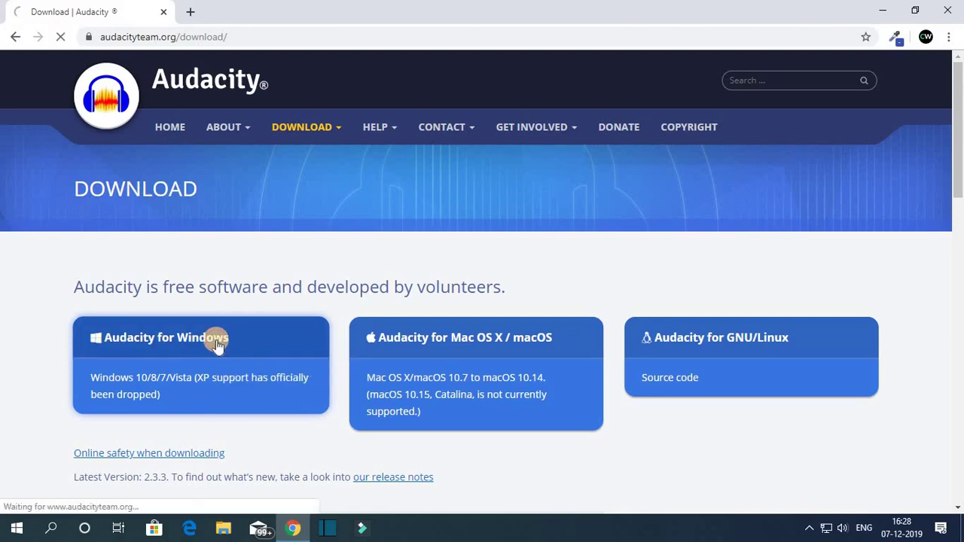
Step: Follow the Audacity 2.3.3 installer link to FossHub and download the Audacity Windows Installer
{"action": "scroll", "coordinate": [489, 260], "scroll_direction": "down", "scroll_amount": 1}
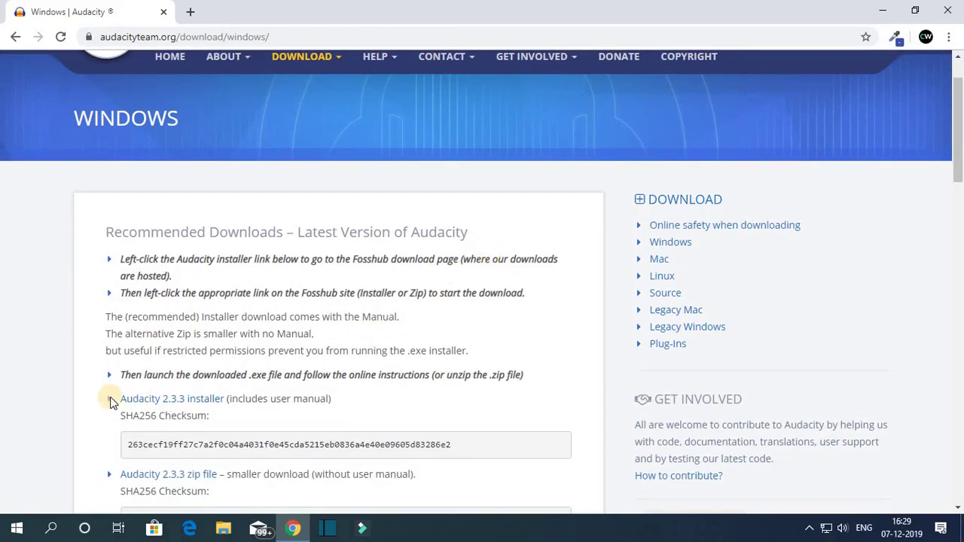
{"action": "left_click", "coordinate": [199, 403]}
{"action": "scroll", "coordinate": [428, 230], "scroll_direction": "down", "scroll_amount": 4}
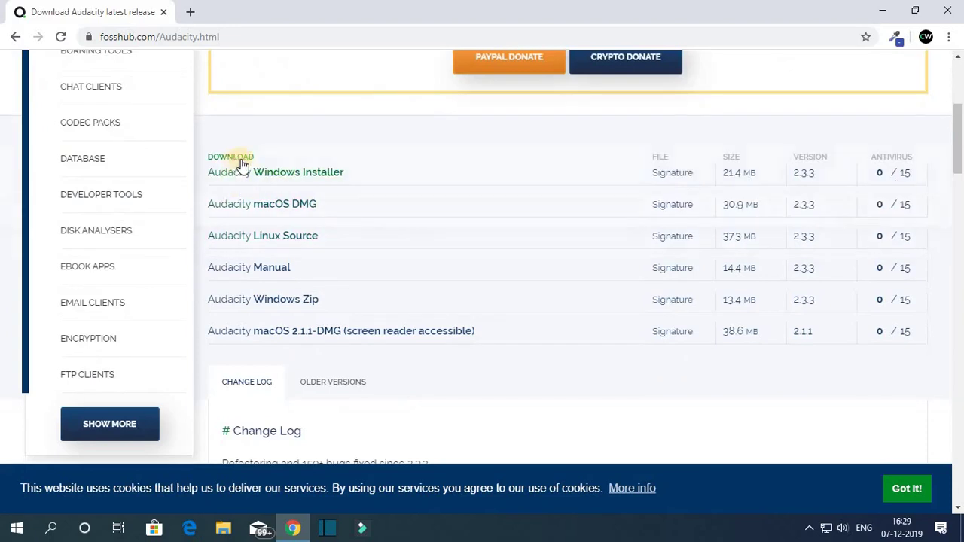
{"action": "left_click", "coordinate": [299, 173]}
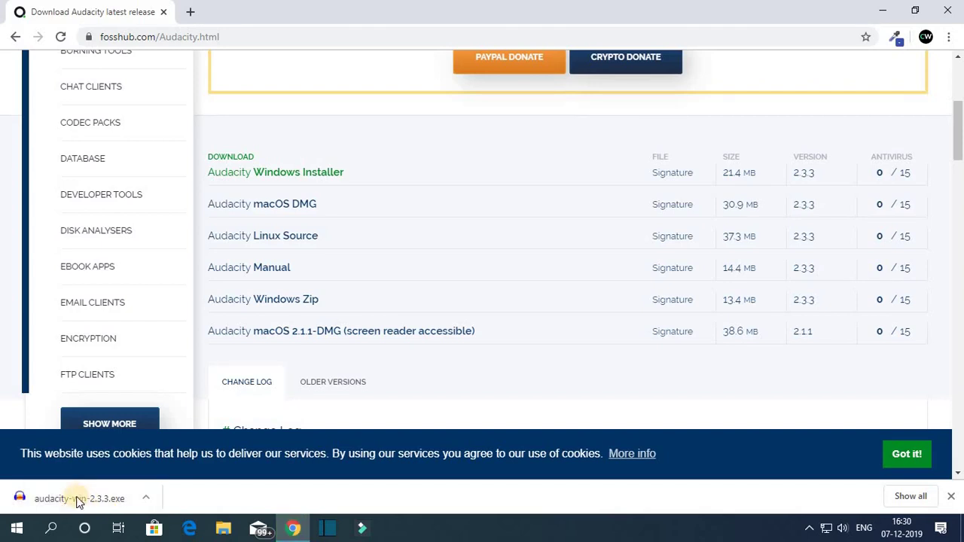
Step: Run the downloaded audacity-win-2.3.3.exe file and minimize the browser so only the setup dialog remains
{"action": "left_click", "coordinate": [146, 497]}
{"action": "left_click", "coordinate": [166, 408]}
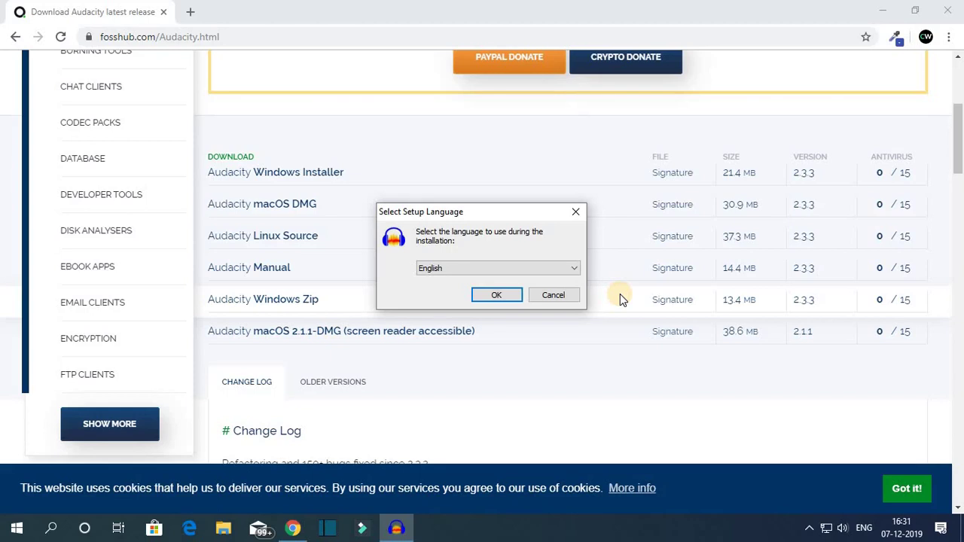
{"action": "left_click", "coordinate": [890, 12]}
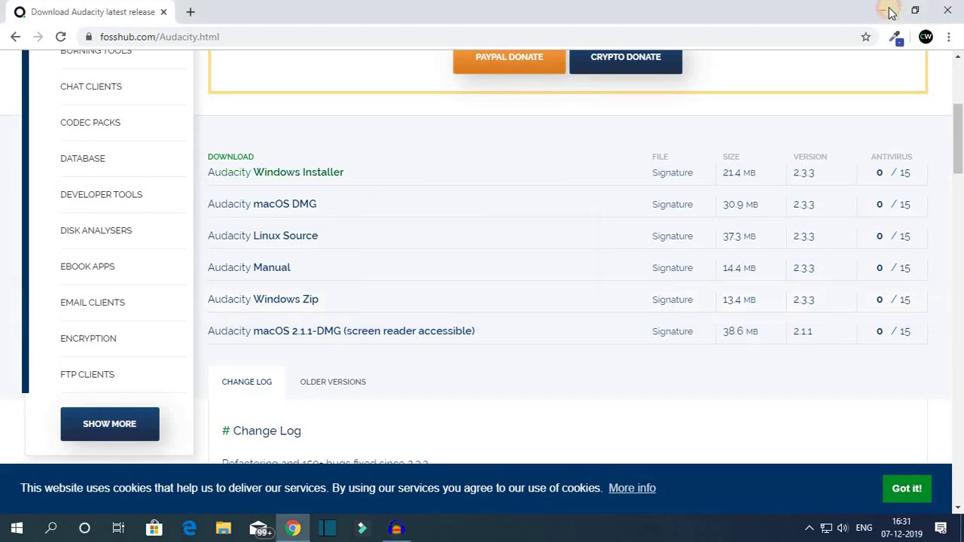
{"action": "left_click", "coordinate": [891, 12]}
Step: Choose English as the setup language and confirm it
{"action": "left_click", "coordinate": [497, 270]}
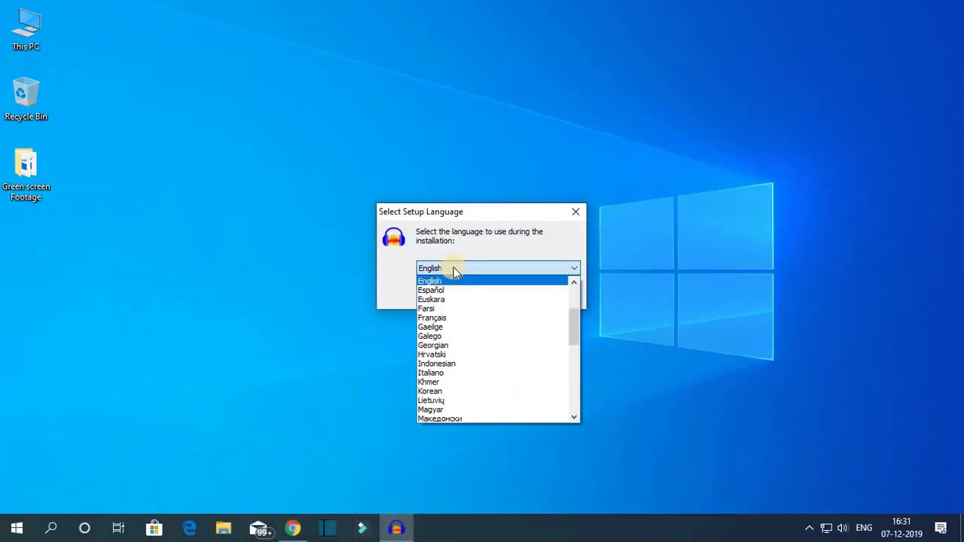
{"action": "left_click", "coordinate": [454, 284]}
{"action": "left_click", "coordinate": [491, 293]}
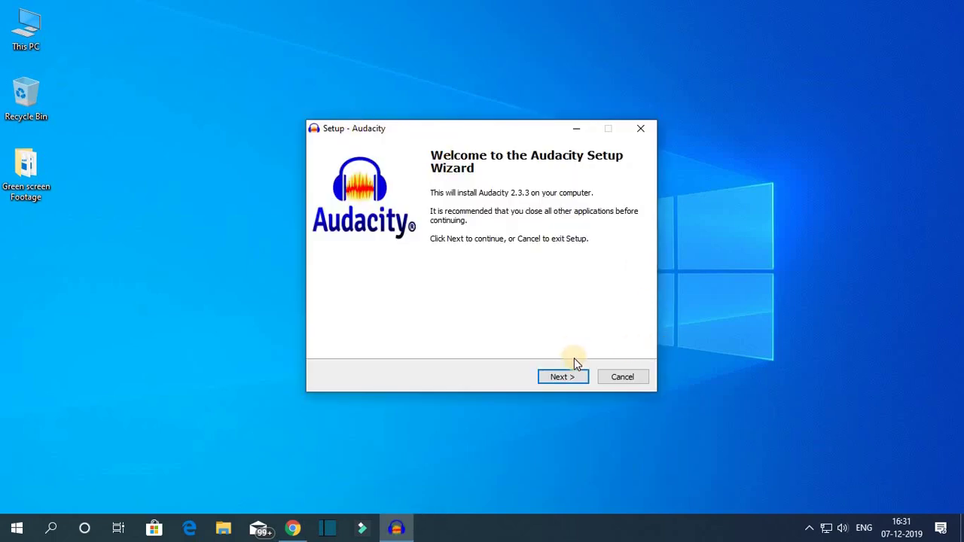
Step: Go through the welcome and information pages and accept C:\Program Files (x86)\Audacity as the install location
{"action": "left_click", "coordinate": [566, 376]}
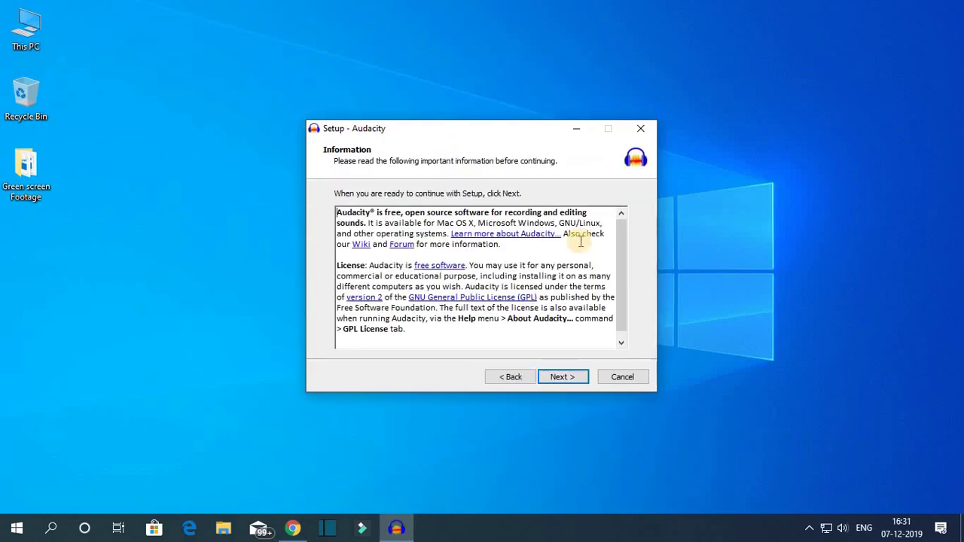
{"action": "left_click", "coordinate": [575, 377]}
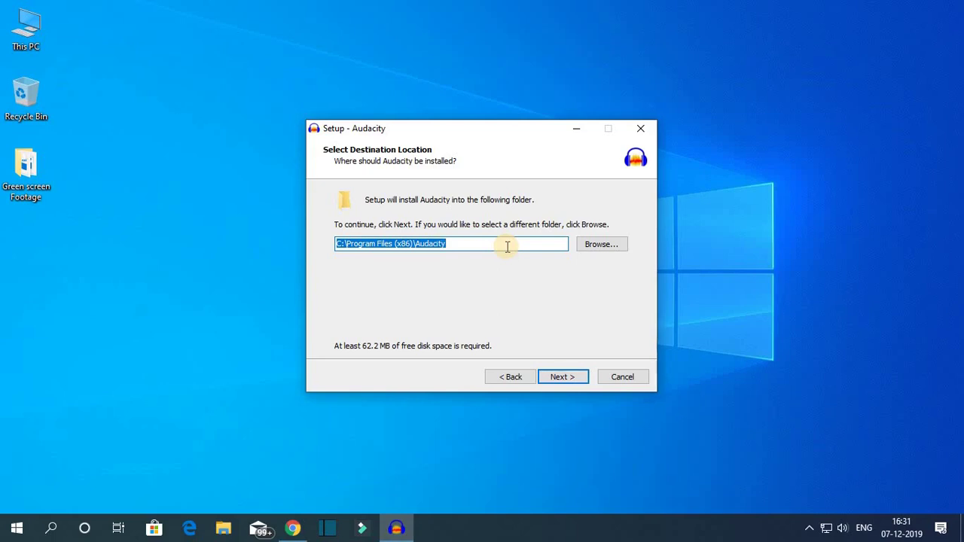
{"action": "left_click", "coordinate": [599, 246]}
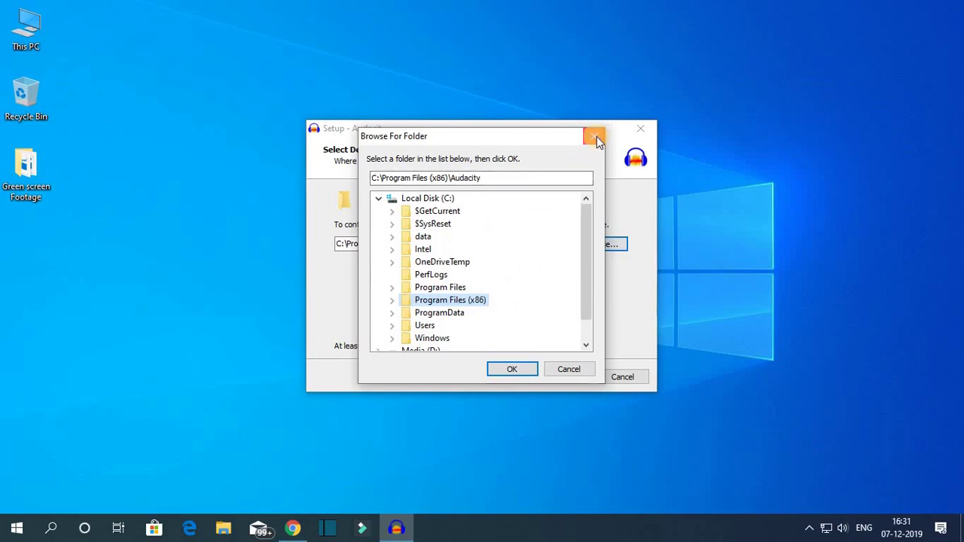
{"action": "left_click", "coordinate": [595, 138]}
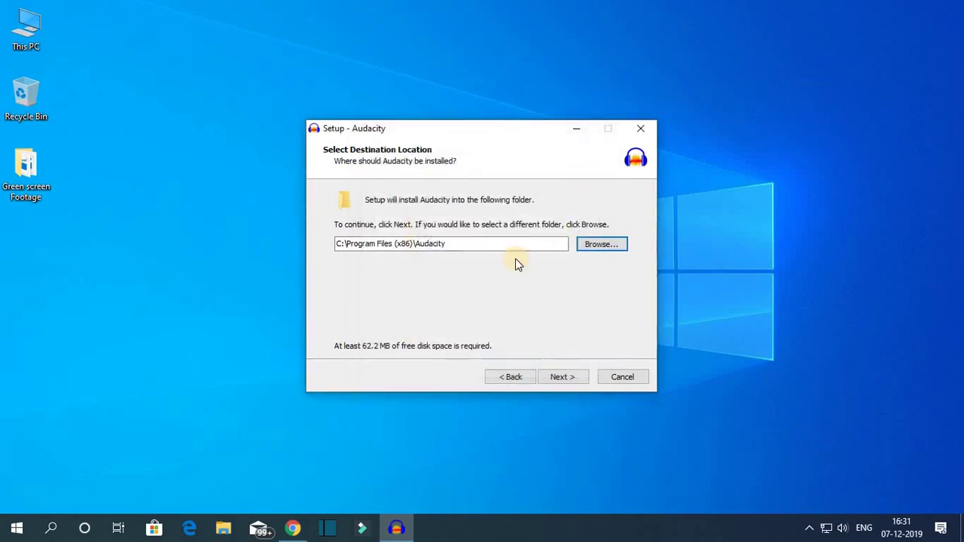
{"action": "left_click", "coordinate": [559, 379]}
{"action": "left_click", "coordinate": [531, 321]}
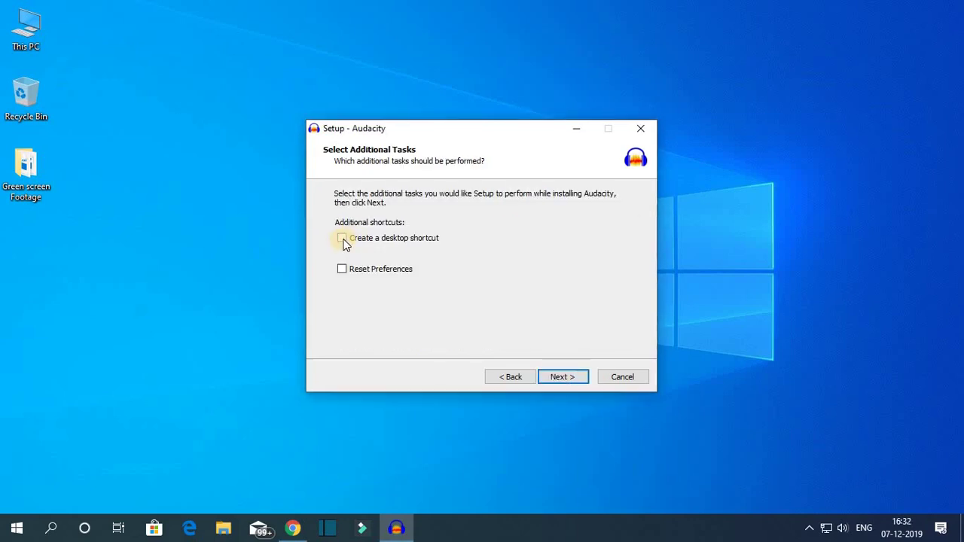
Step: Enable the option to create a desktop shortcut and start the Audacity installation
{"action": "left_click", "coordinate": [341, 240]}
{"action": "left_click", "coordinate": [569, 380]}
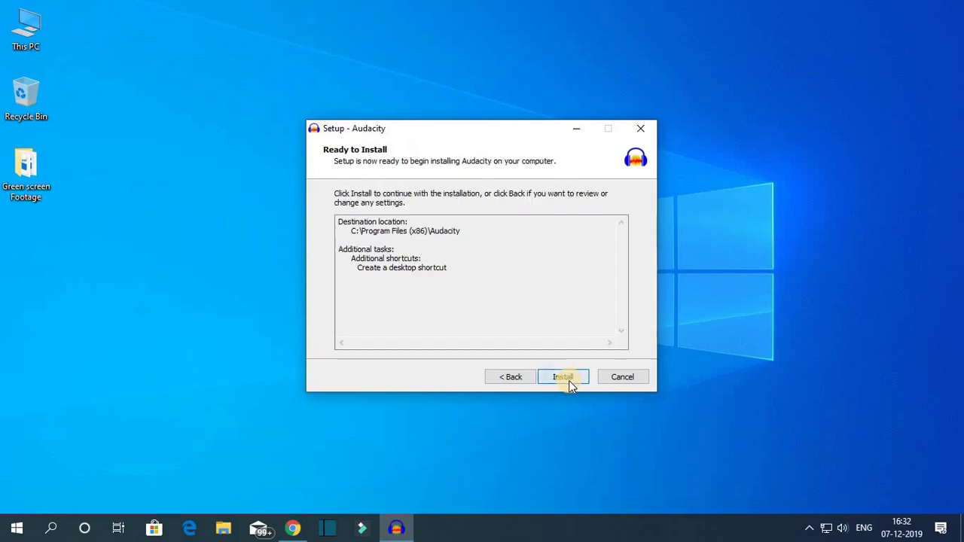
{"action": "left_click", "coordinate": [561, 379]}
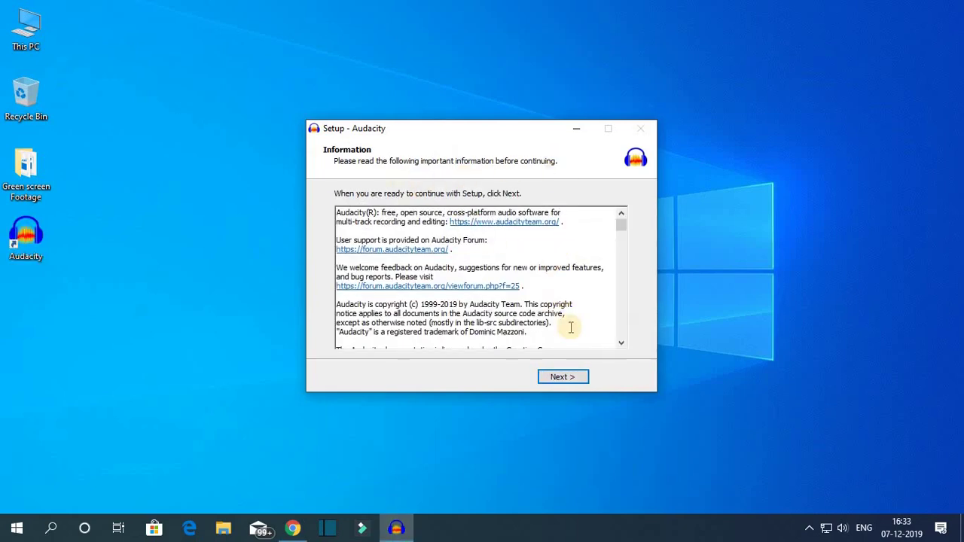
Step: Finish the setup wizard and launch Audacity from its desktop shortcut
{"action": "left_click", "coordinate": [563, 378]}
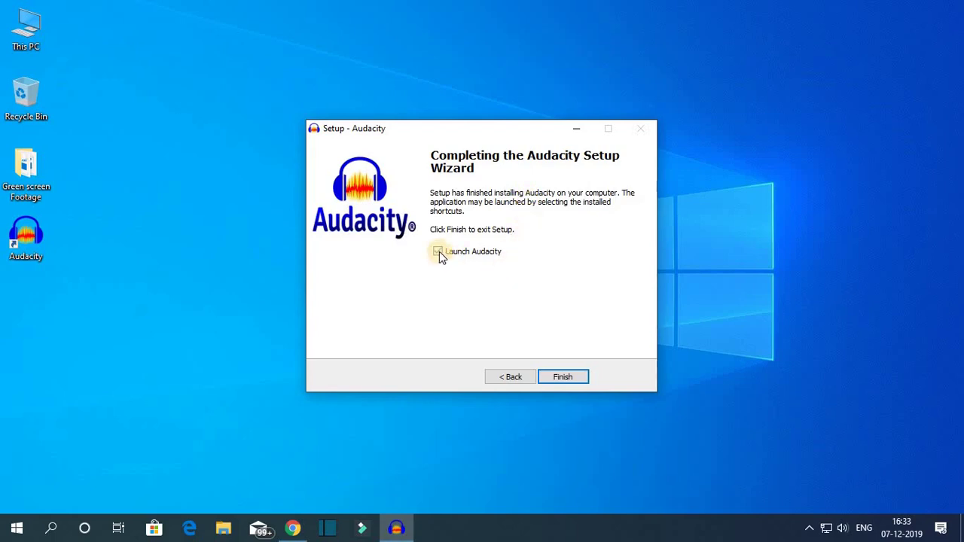
{"action": "left_click", "coordinate": [548, 374]}
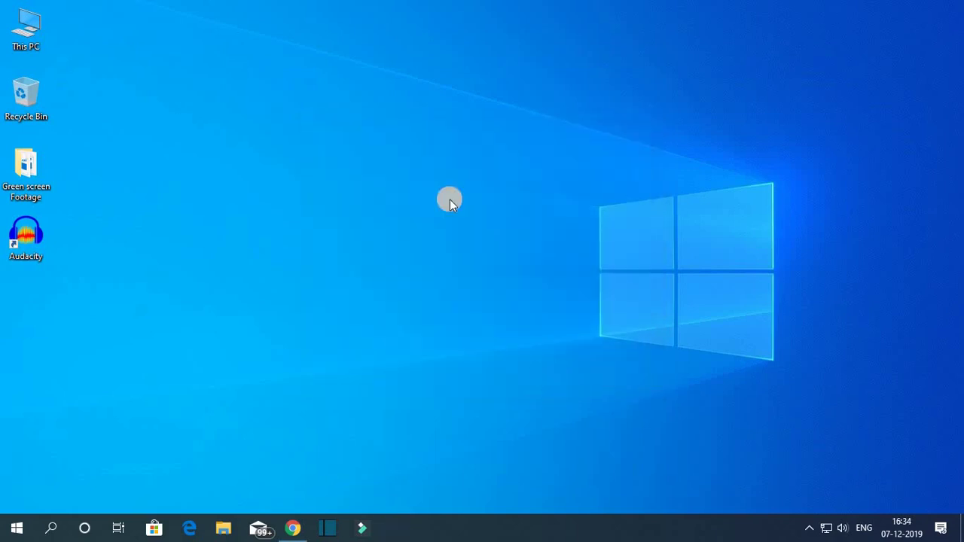
{"action": "double_click", "coordinate": [27, 249]}
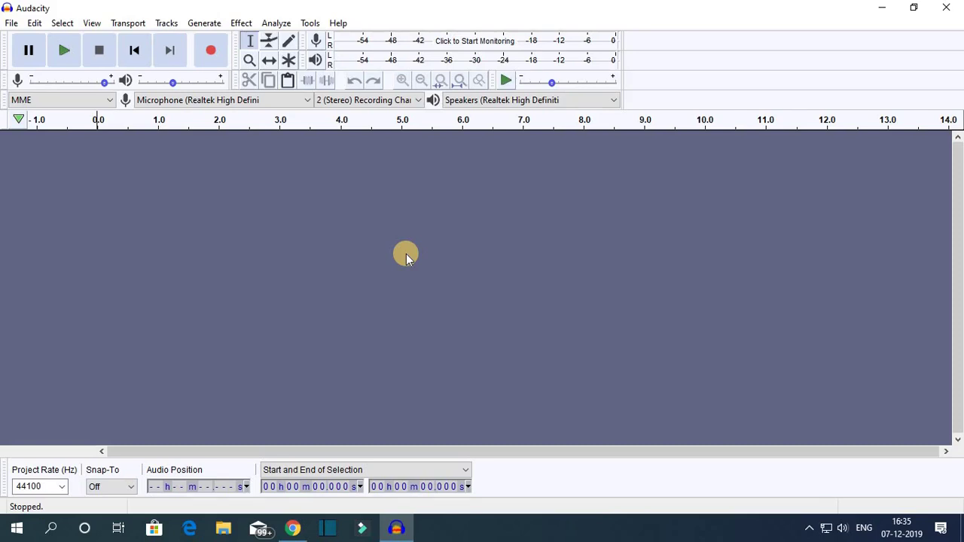
Step: Record about 14 seconds of audio from the microphone on a new track and pause the recording
{"action": "left_click", "coordinate": [210, 51]}
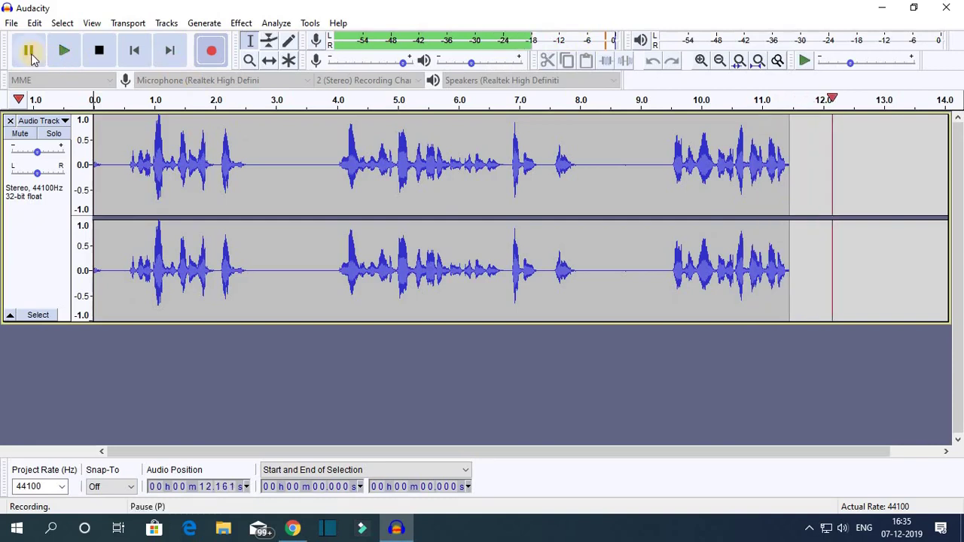
{"action": "left_click", "coordinate": [30, 54]}
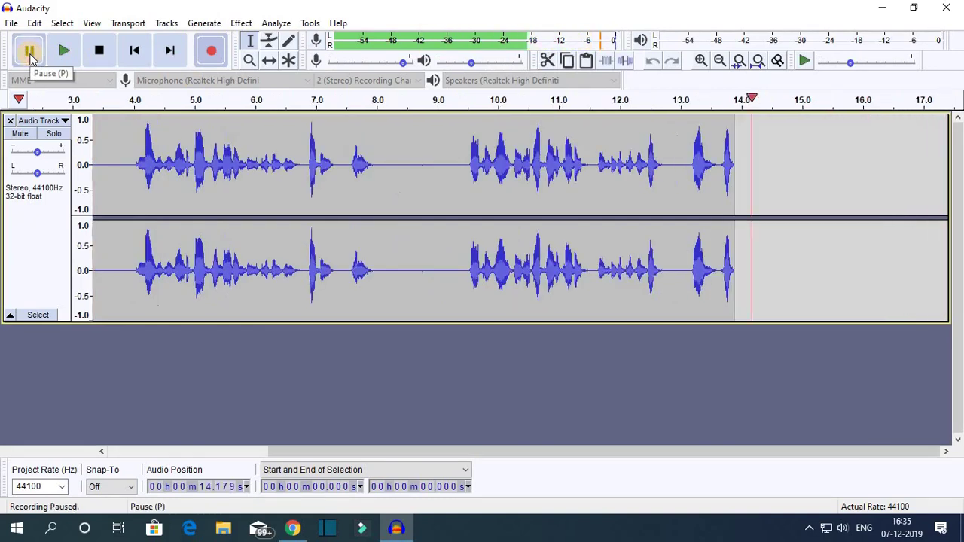
Step: Restore the Audacity window to its smaller size and move it slightly up on the desktop
{"action": "left_click", "coordinate": [913, 8]}
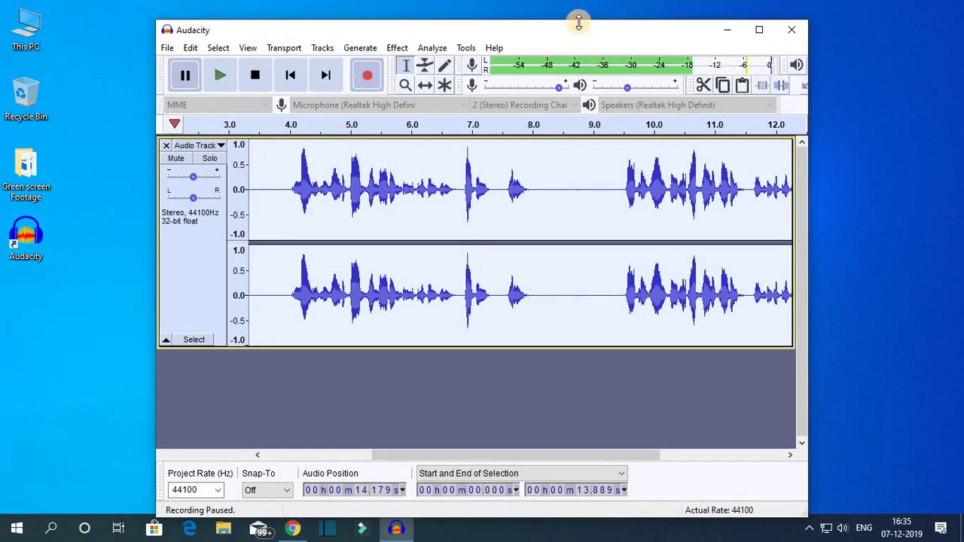
{"action": "left_click_drag", "start_coordinate": [588, 36], "coordinate": [584, 26]}
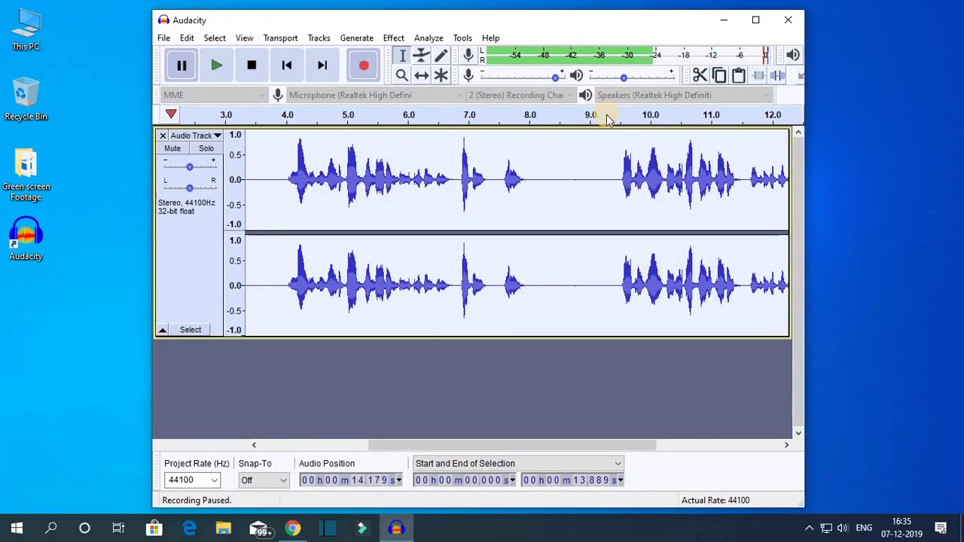